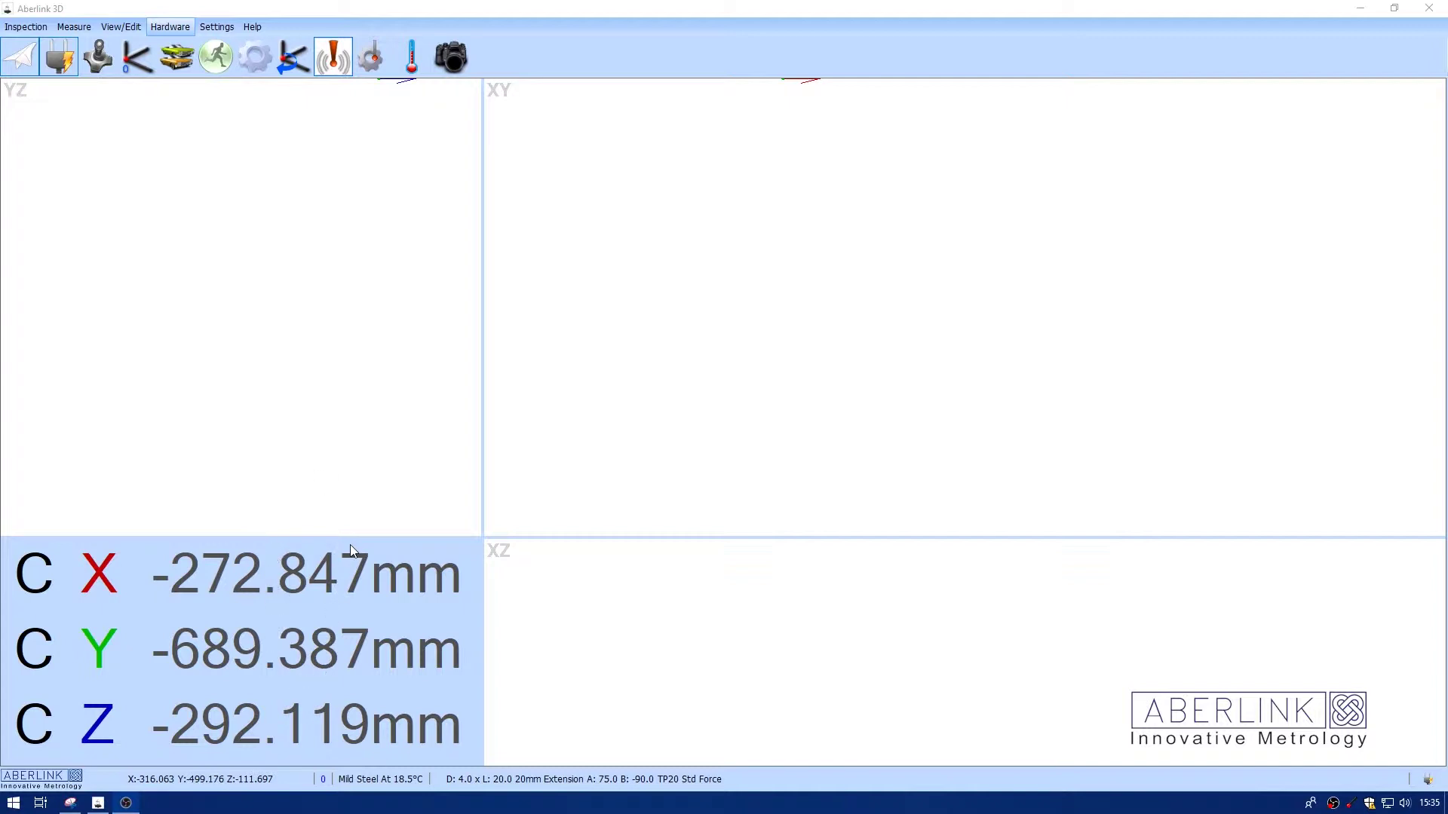
Step: Open the view's Settings with the Tech Code and go to Deva Options > Deva Panel
left_click(103, 65)
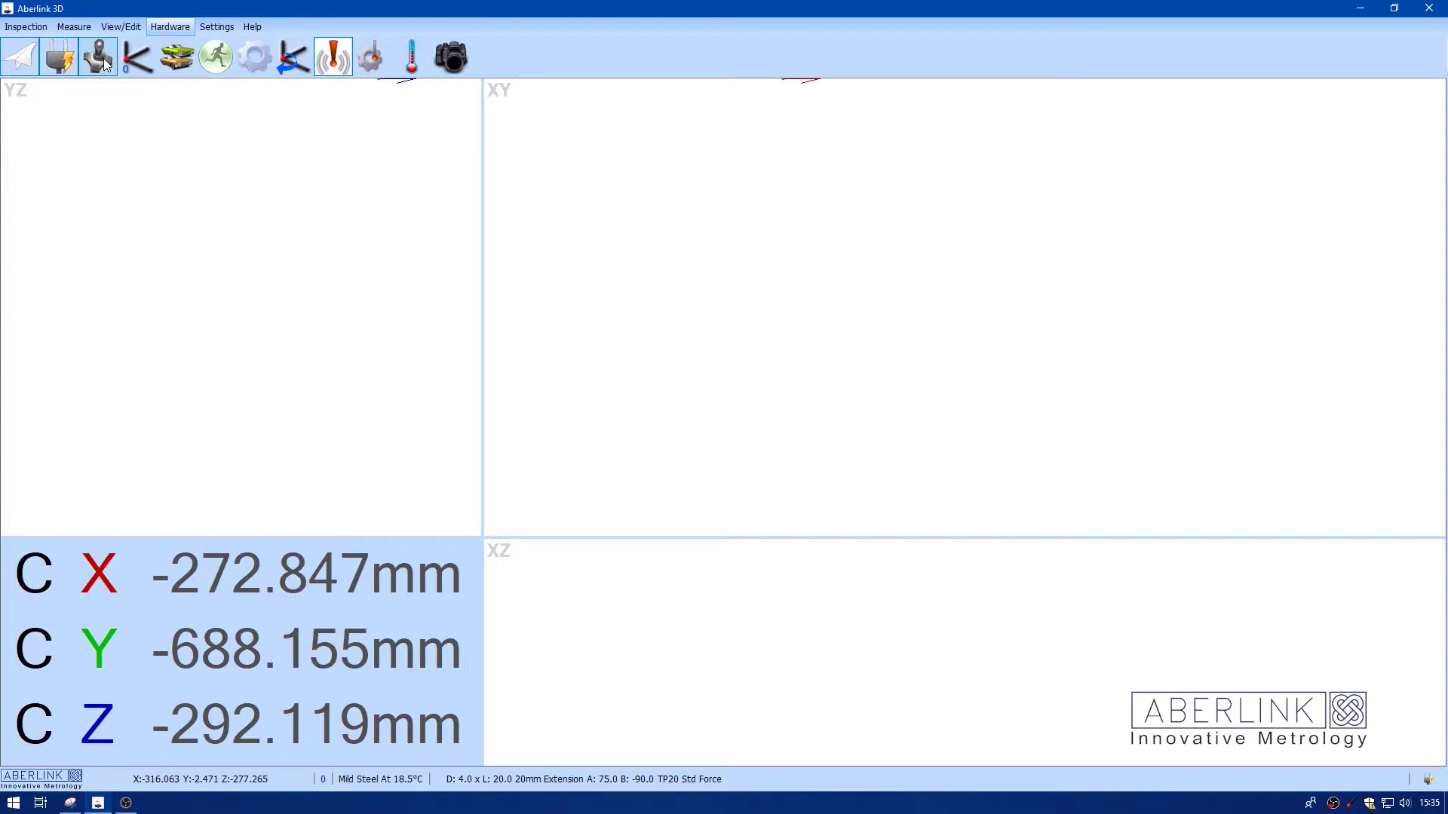
right_click(303, 173)
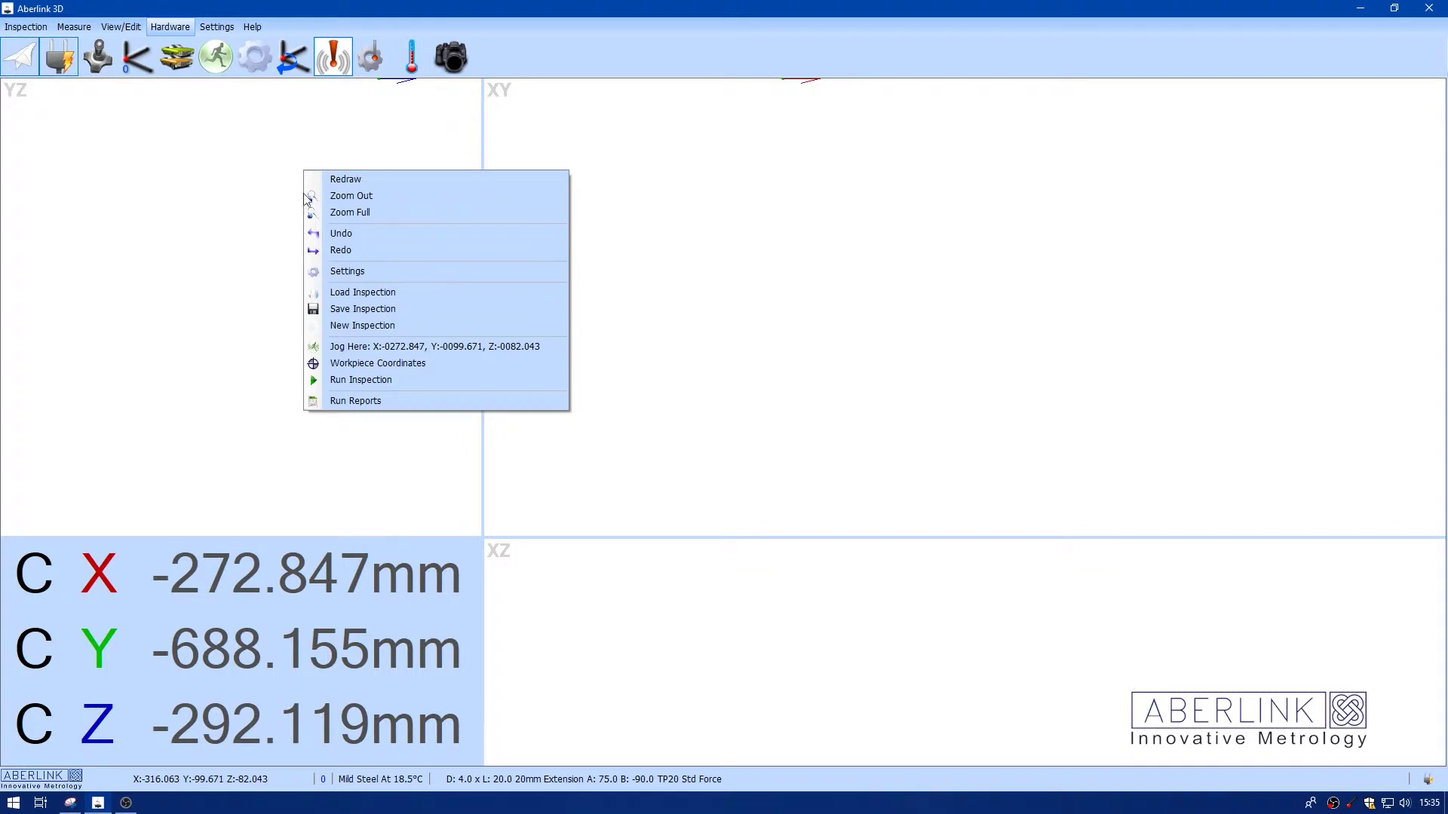
left_click(348, 270)
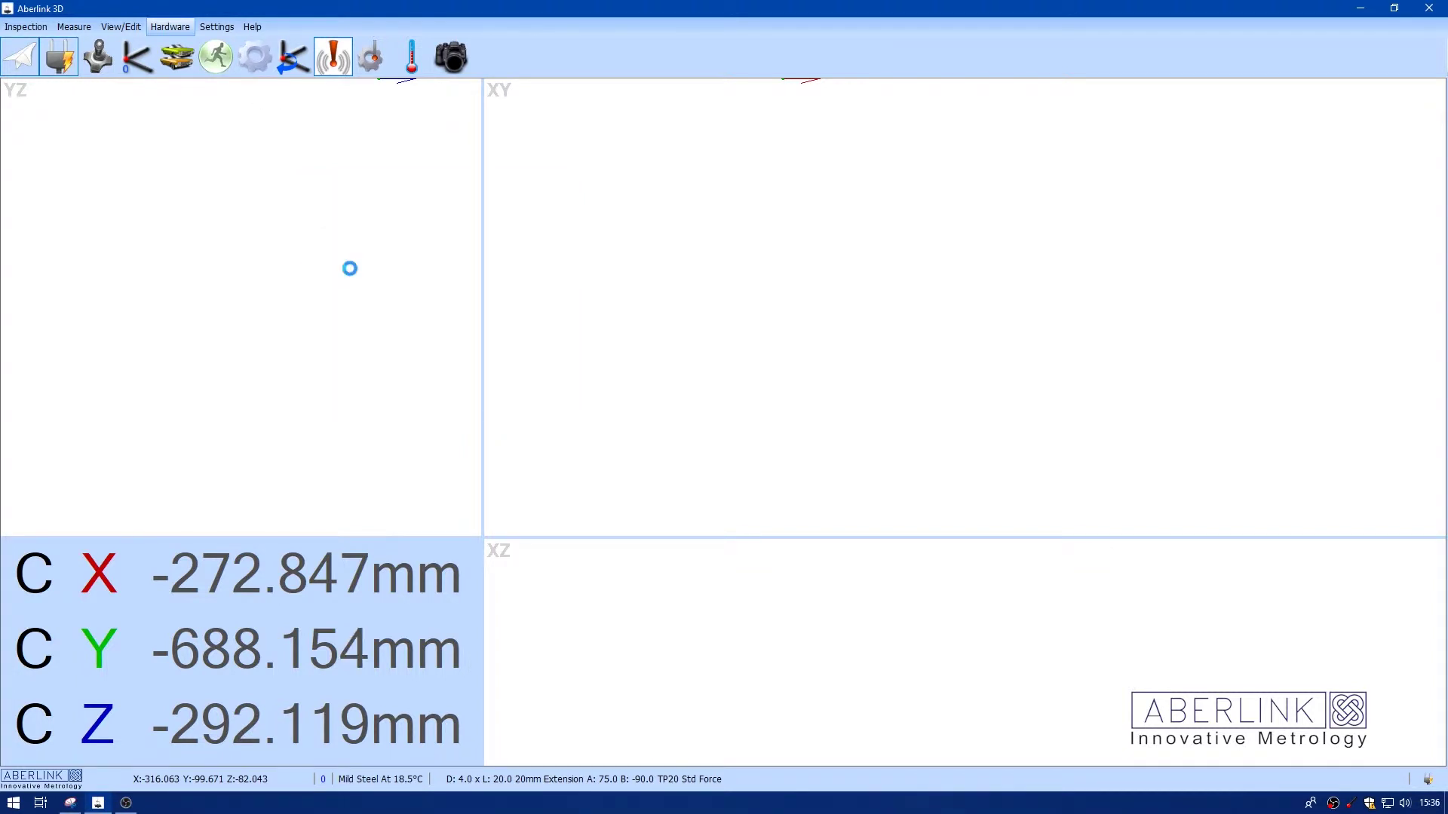
left_click(496, 182)
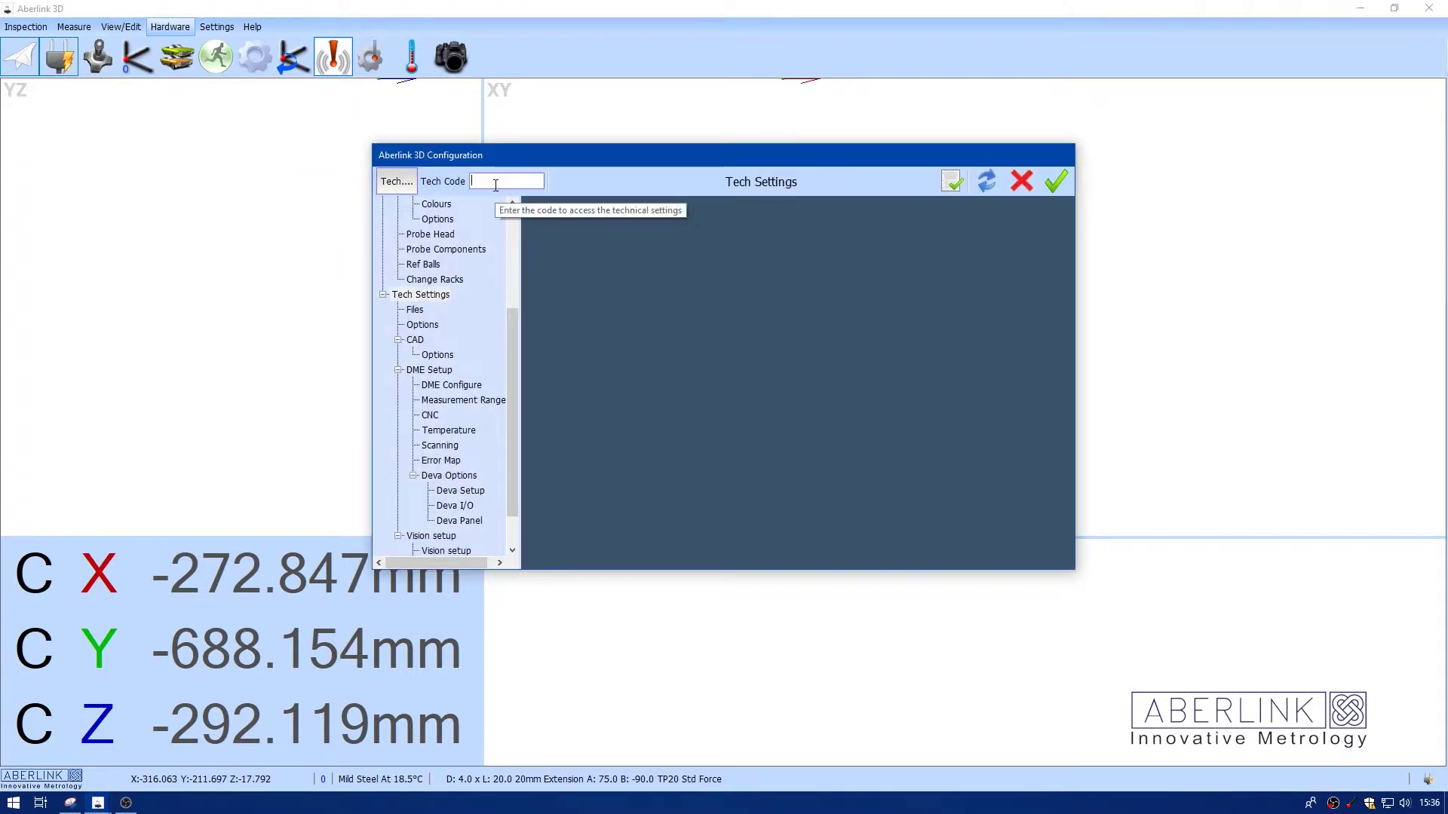
type("2")
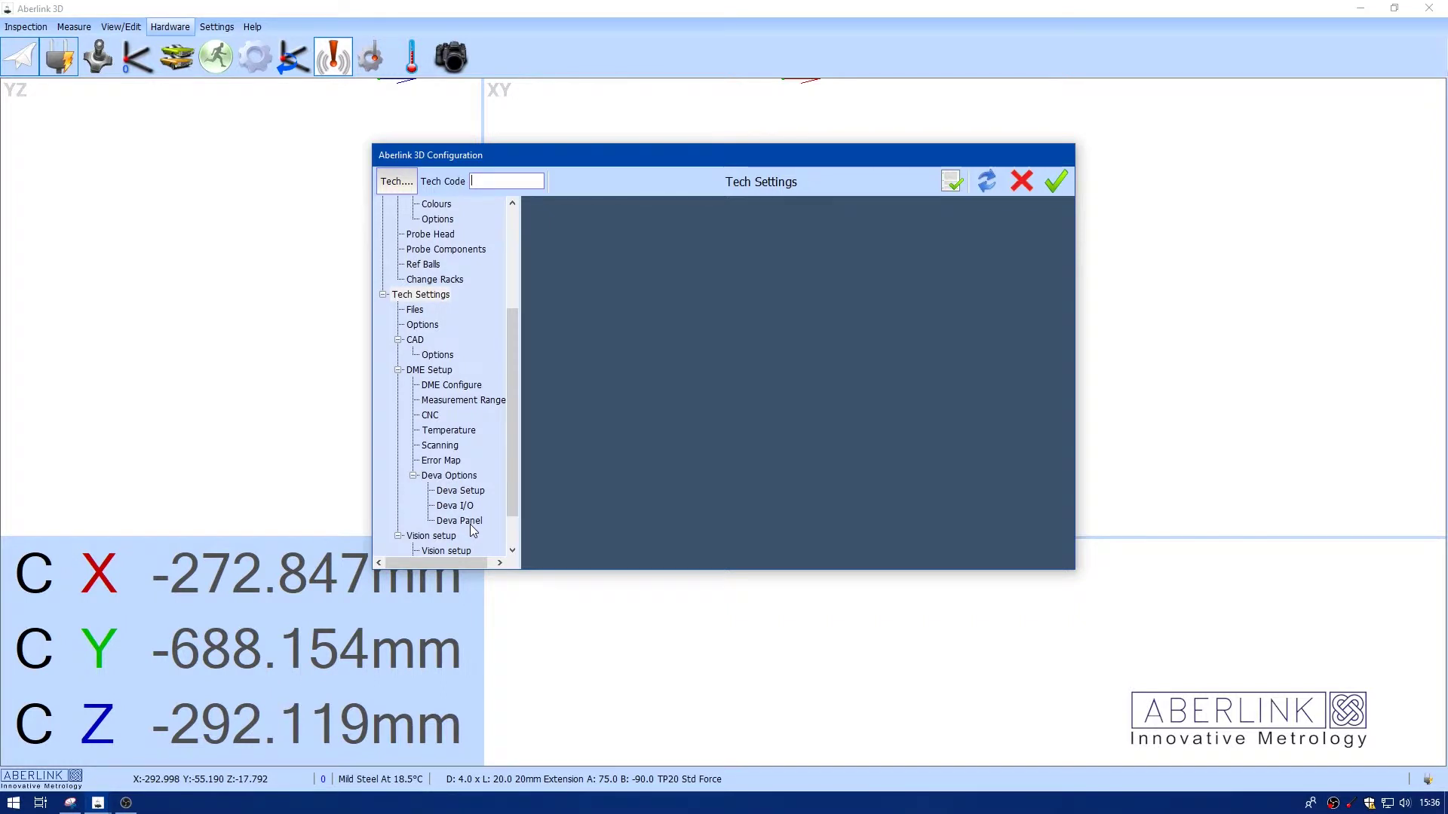
left_click(469, 523)
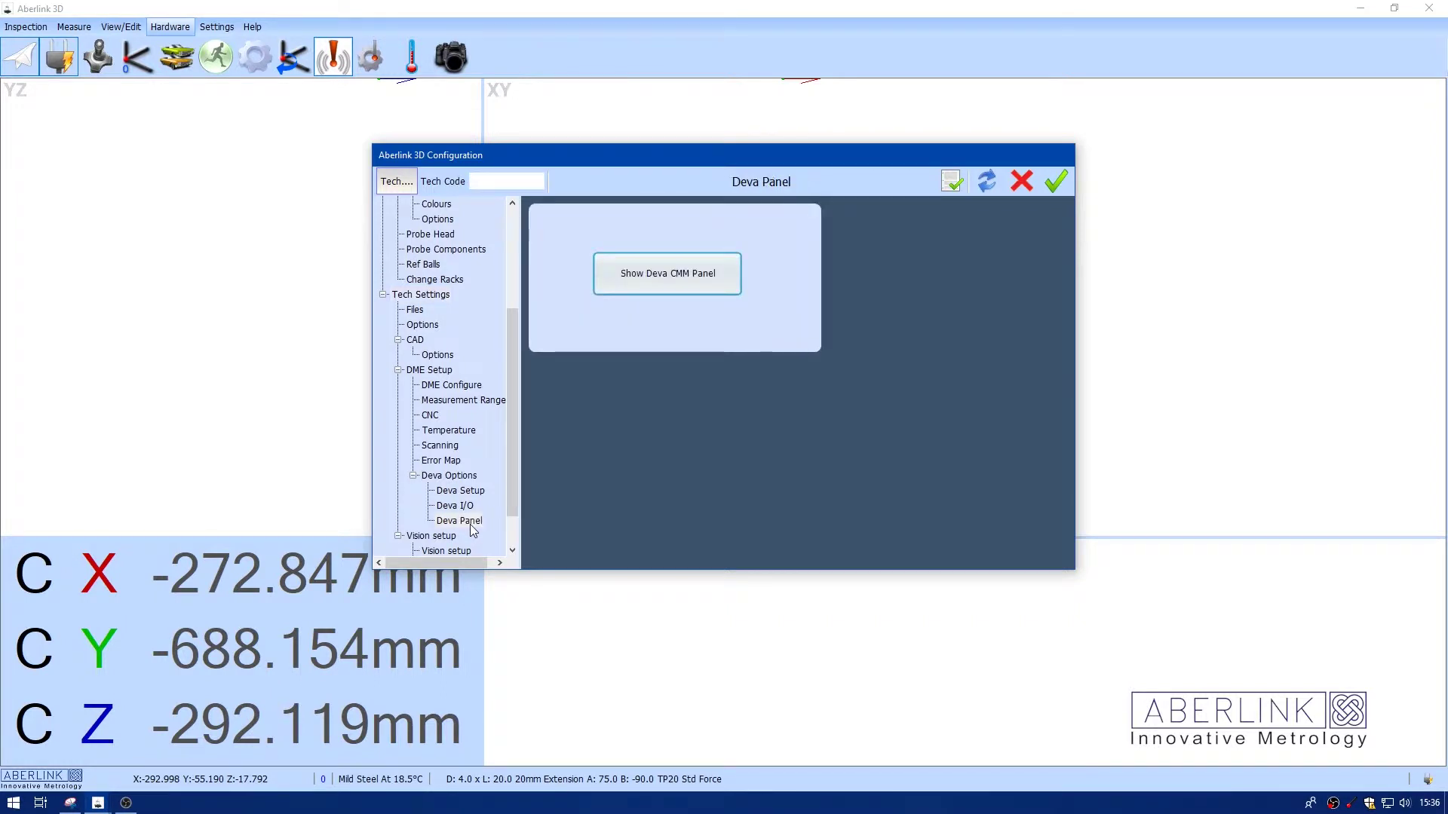
Step: In the DevaCmm panel's Joystick tab, set the Y-axis dead band to -20 and 20
left_click(633, 276)
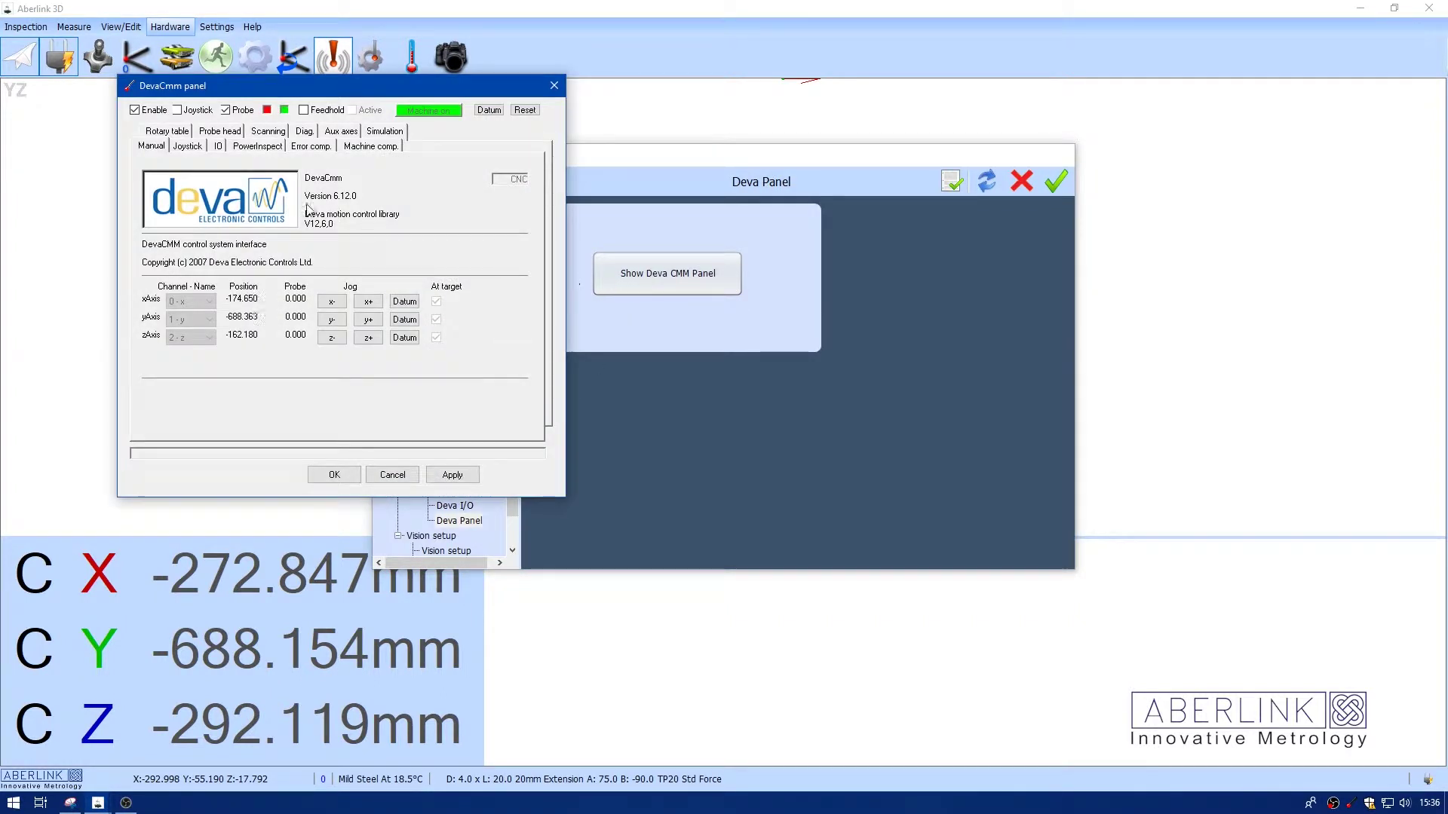
left_click(188, 147)
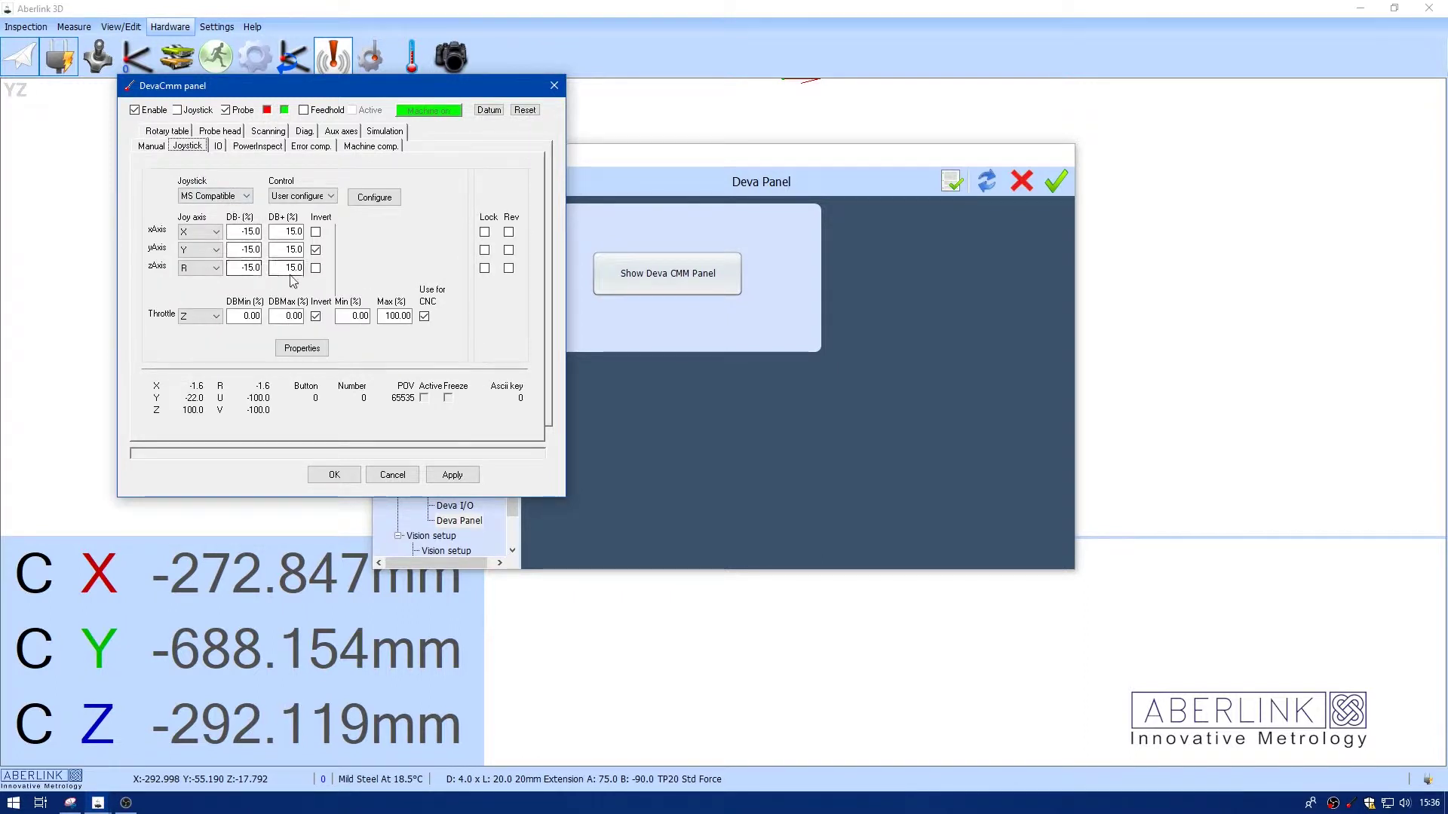
left_click(243, 250)
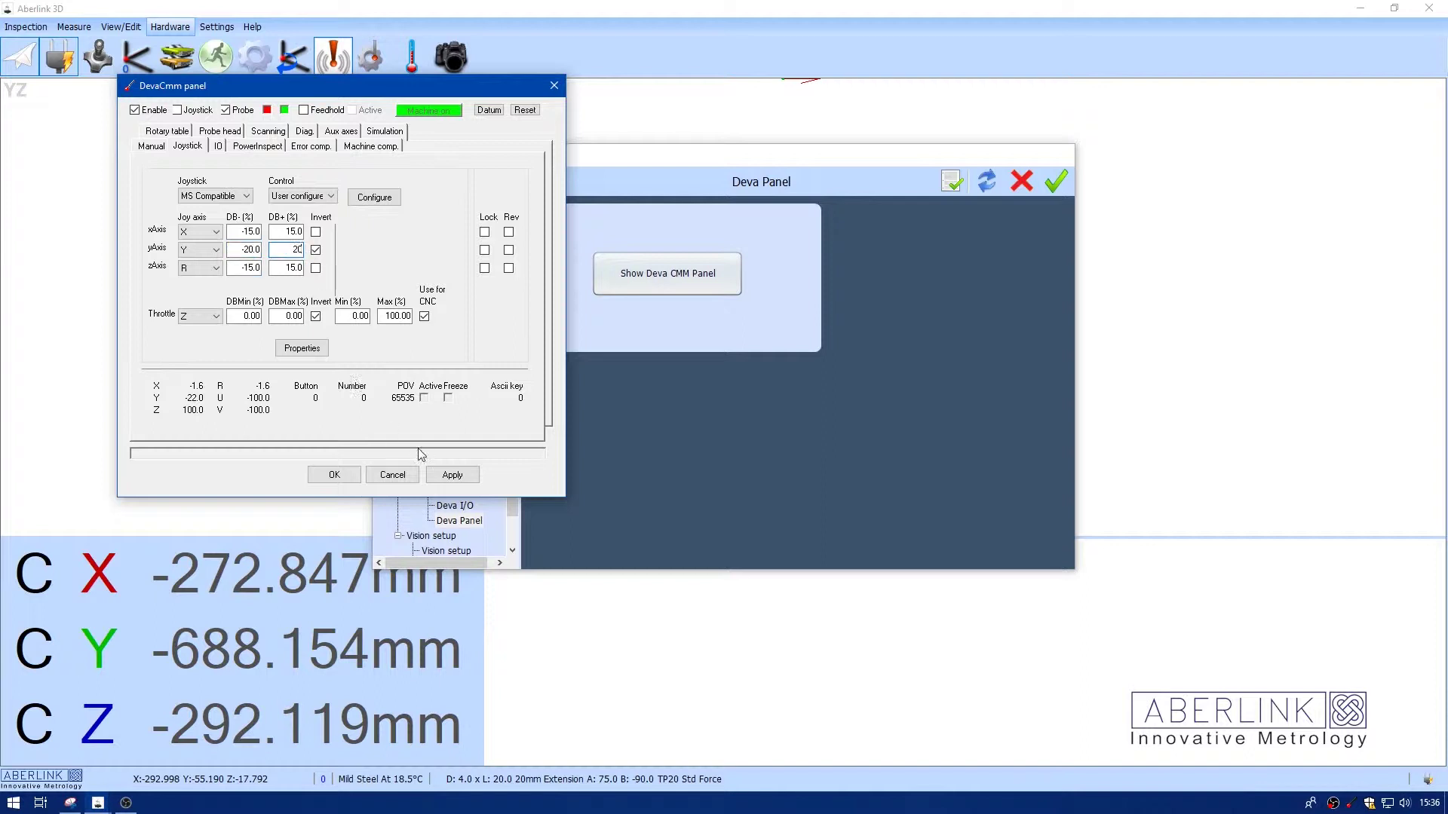
type("-20")
Step: Apply and save the ±20 dead band, then close the configuration
left_click(451, 475)
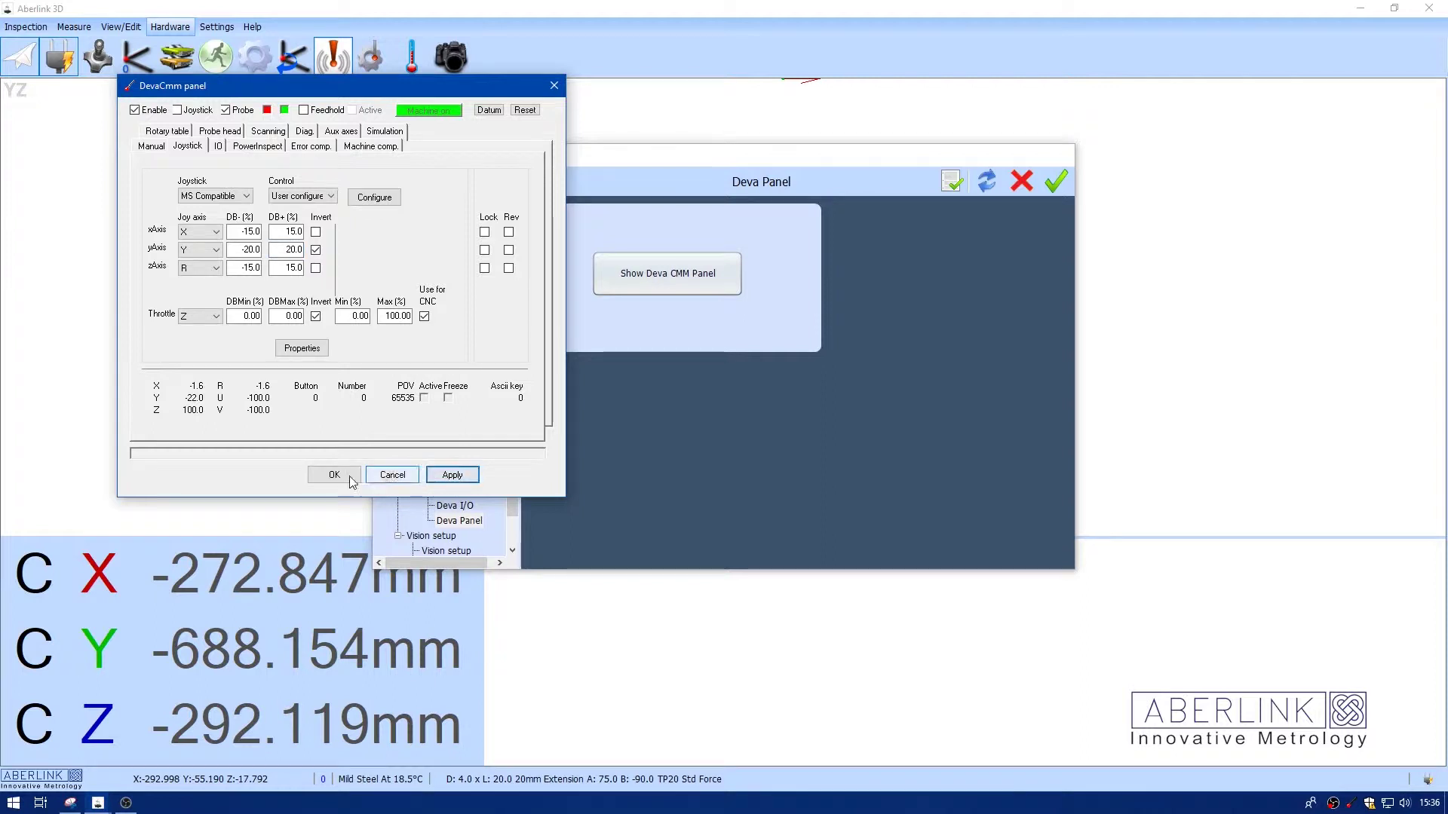
left_click(334, 475)
left_click(662, 444)
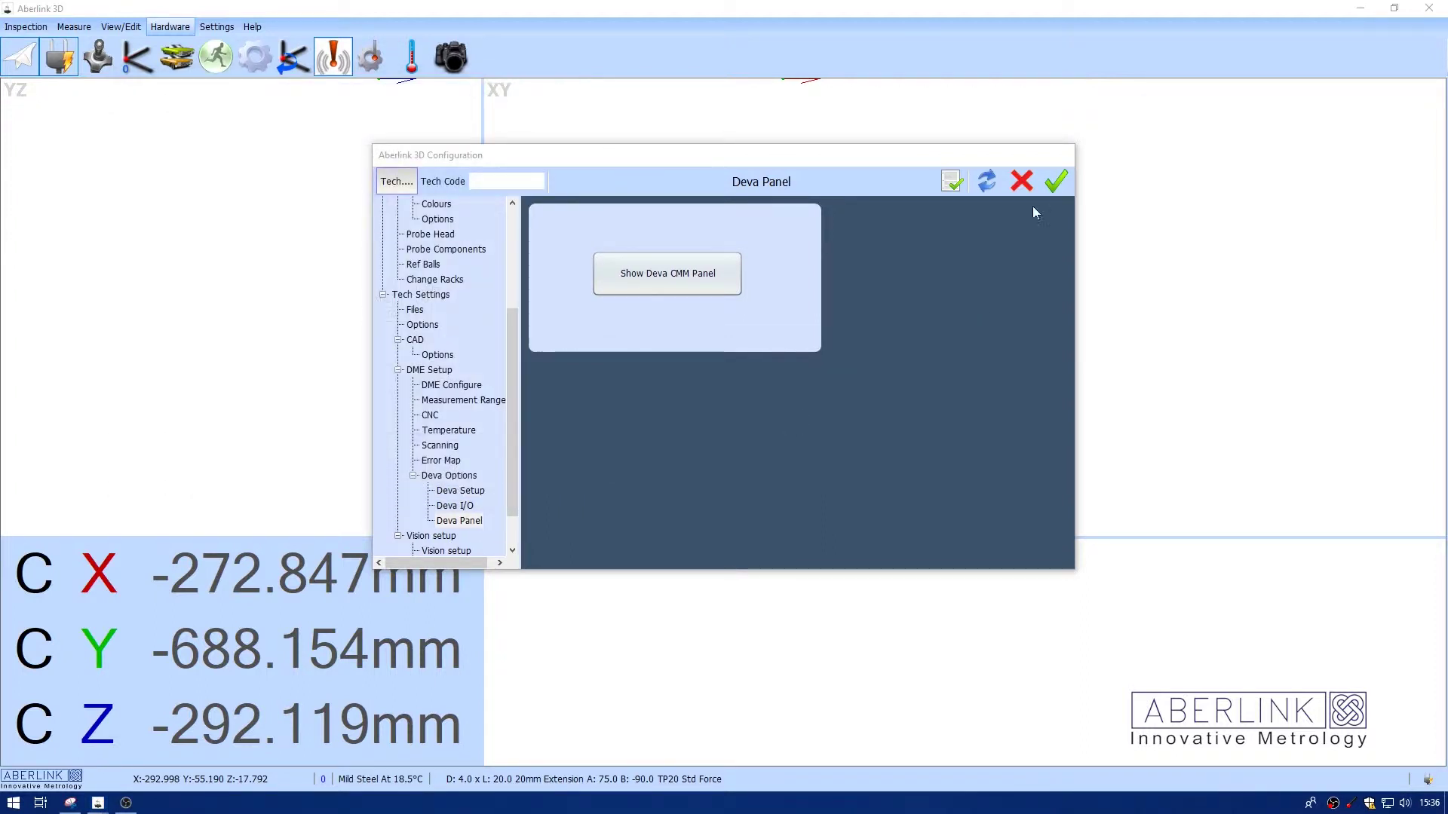
left_click(1055, 181)
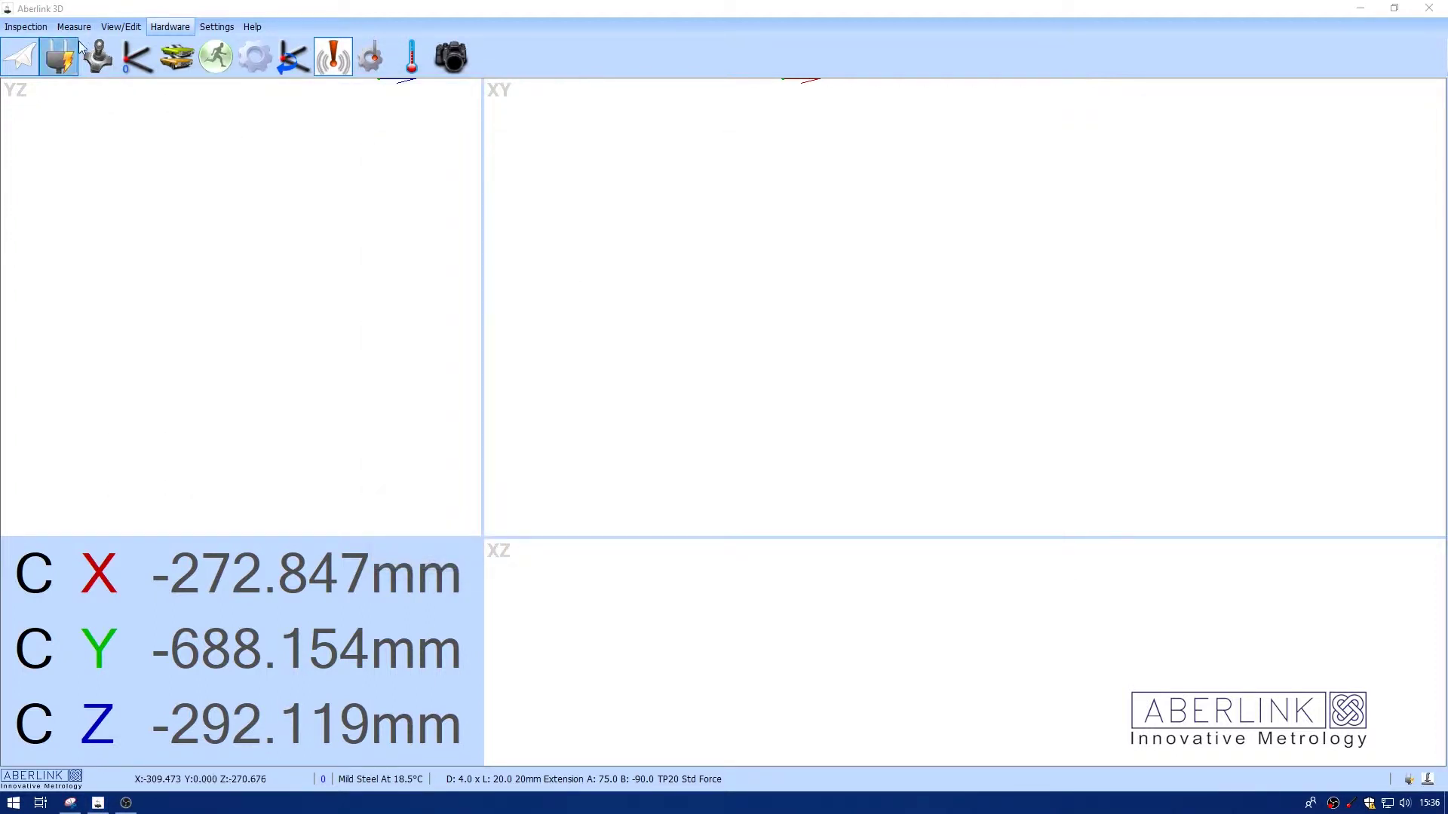
left_click(100, 57)
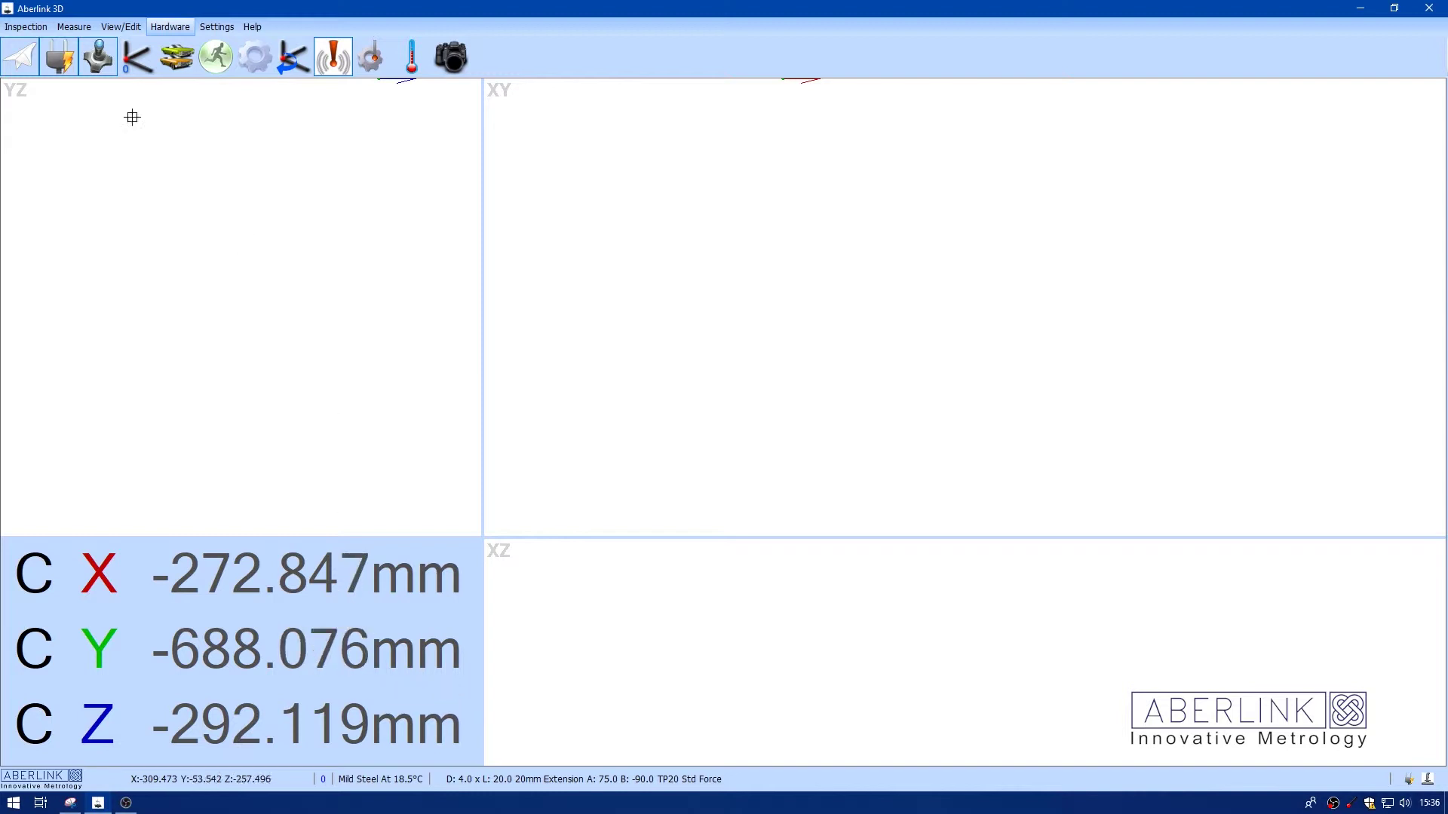
Step: Reopen the DevaCmm Joystick settings and set the Y-axis dead band to -25 and 25
right_click(306, 220)
left_click(358, 320)
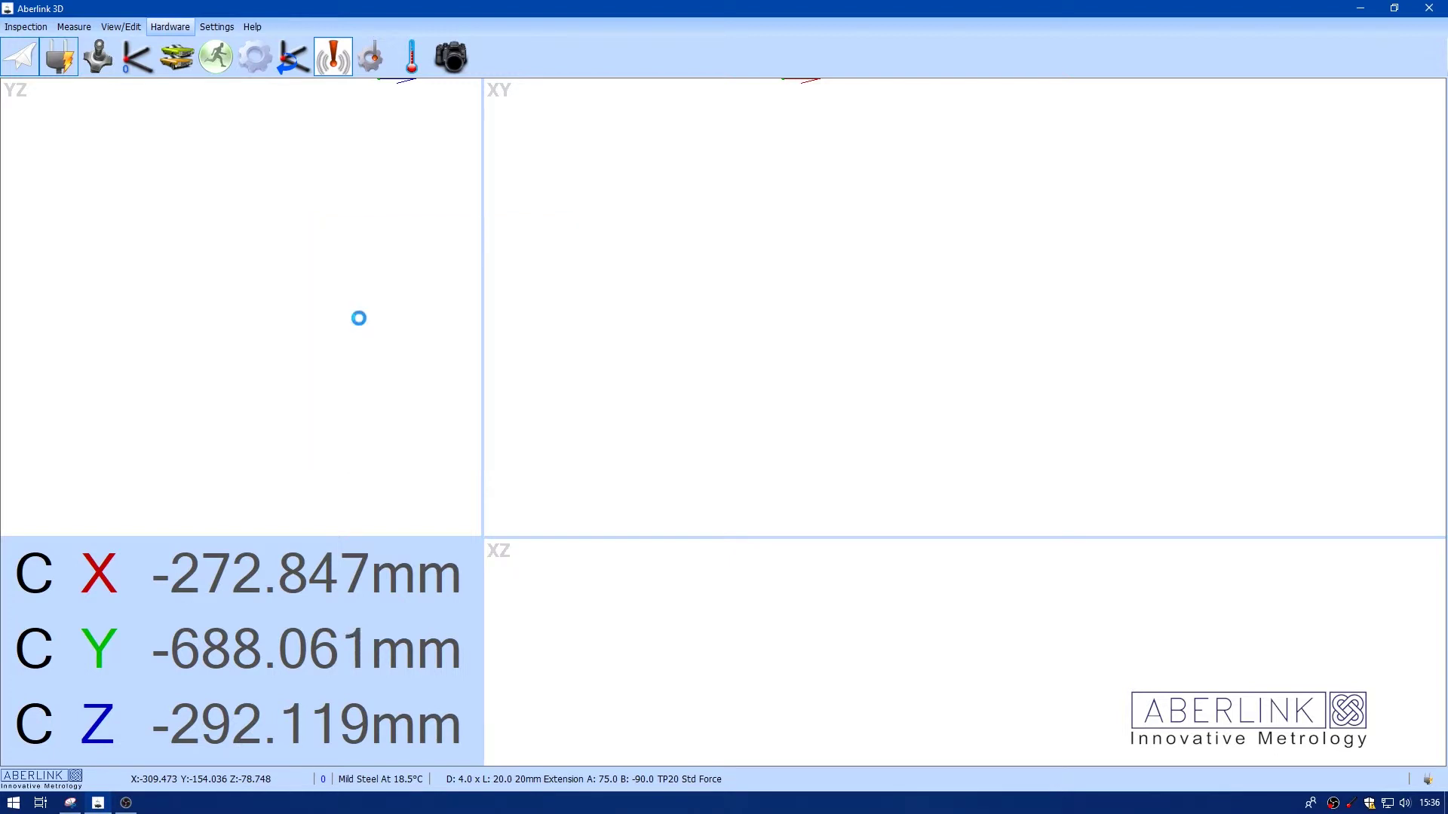
left_click(457, 521)
left_click(666, 272)
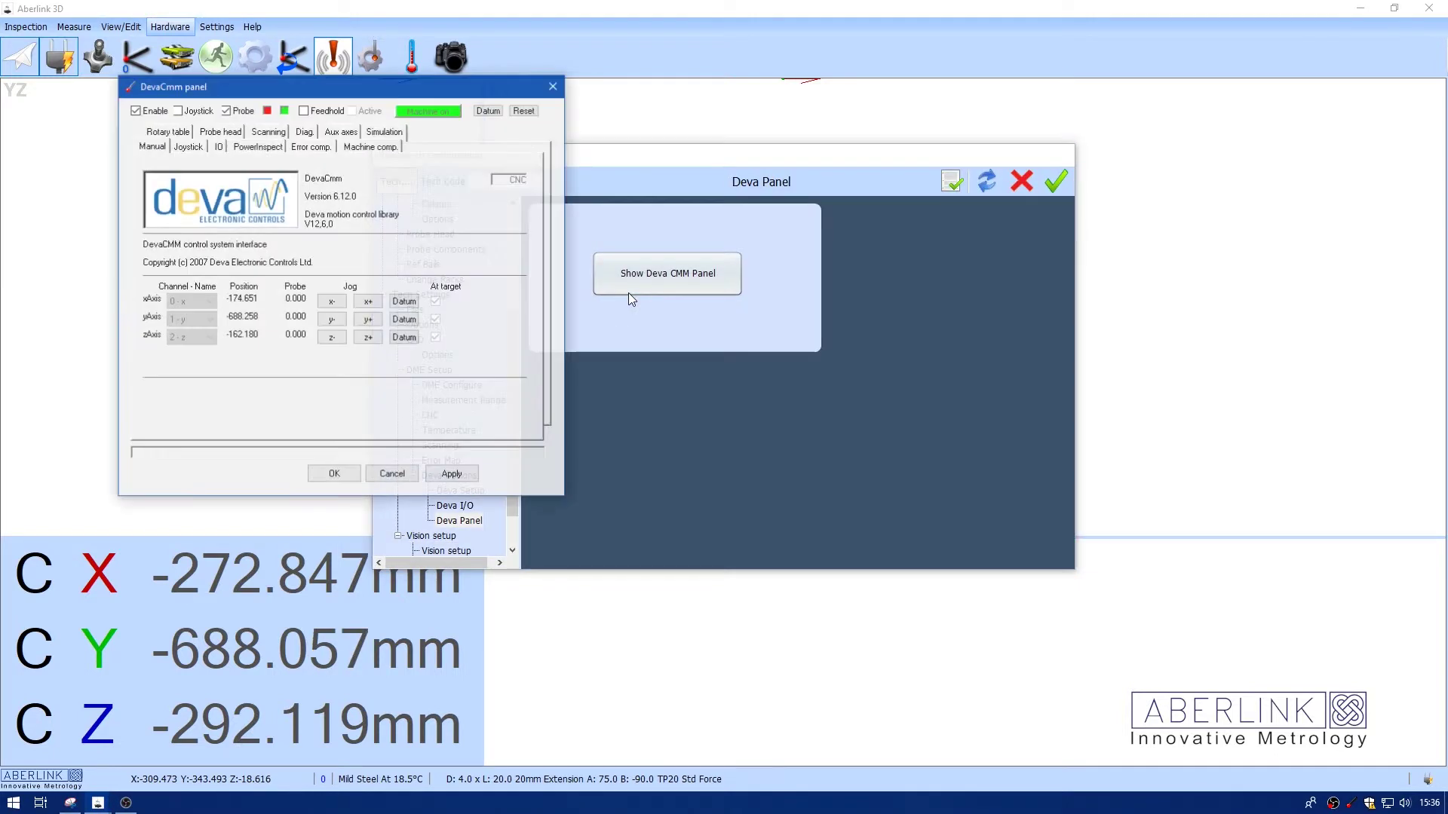
left_click(189, 146)
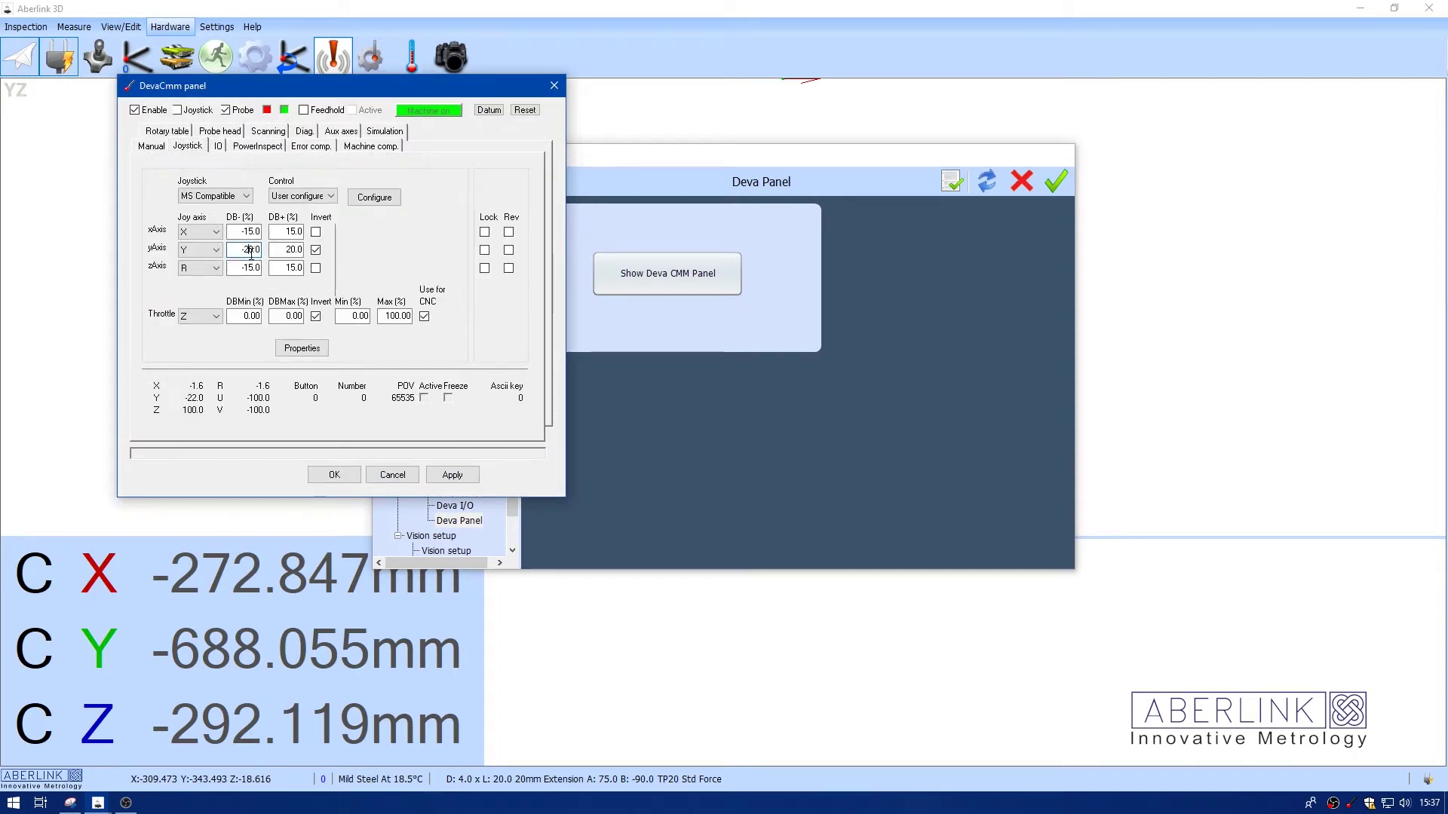
left_click(251, 248)
type("5")
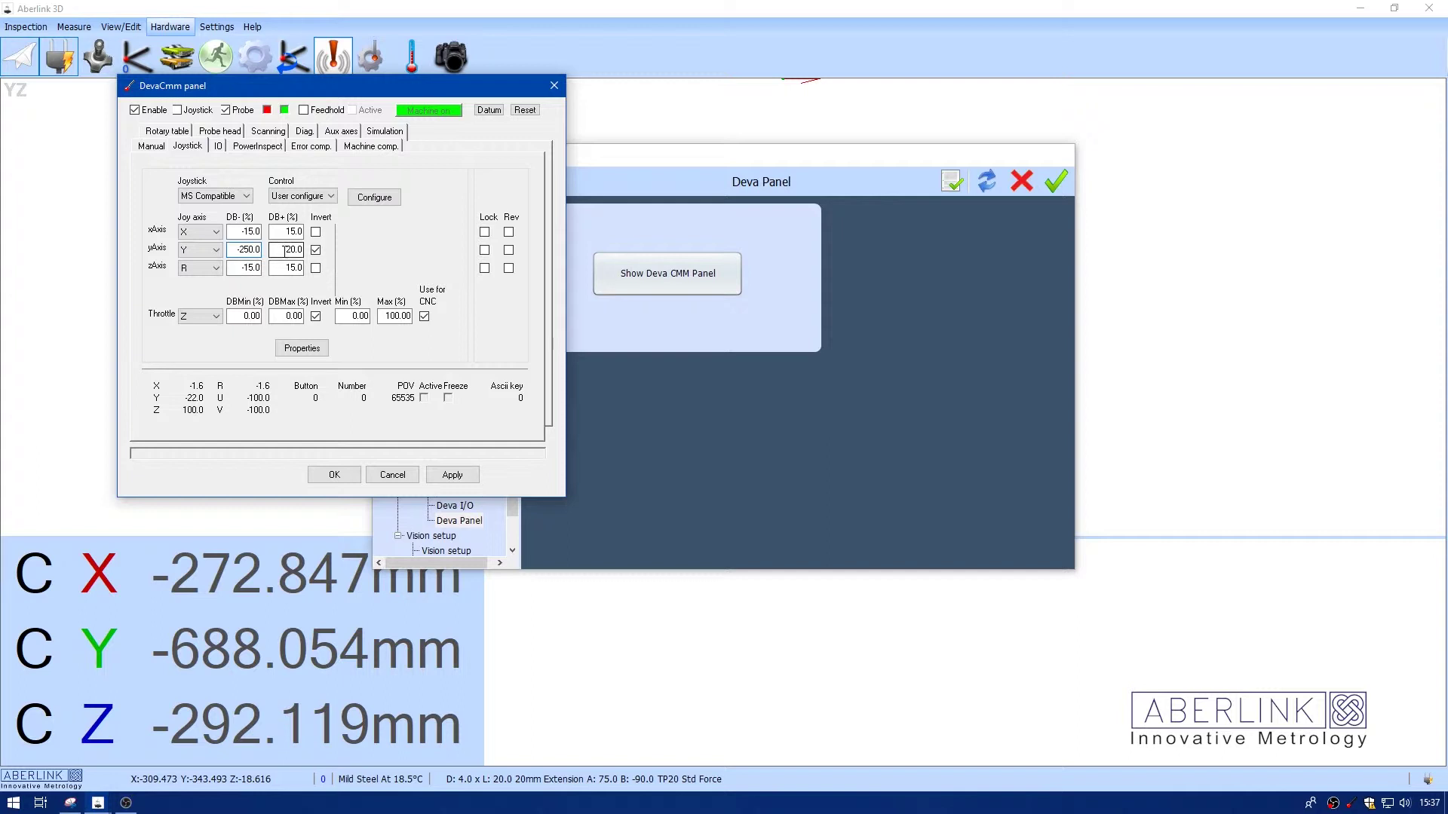
type("5")
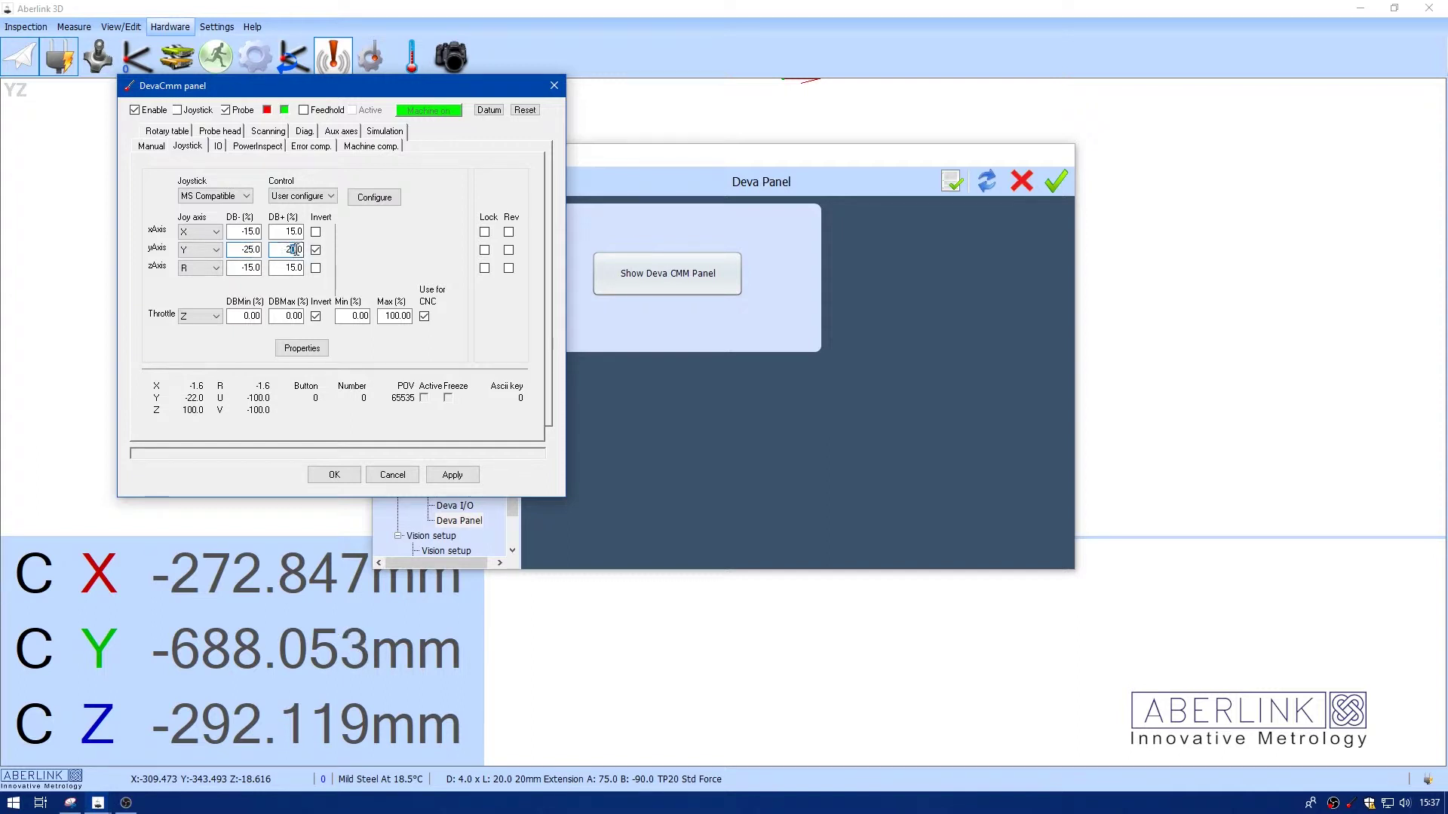
Step: Apply and save the ±25 dead band, then close the configuration
left_click(451, 475)
left_click(333, 475)
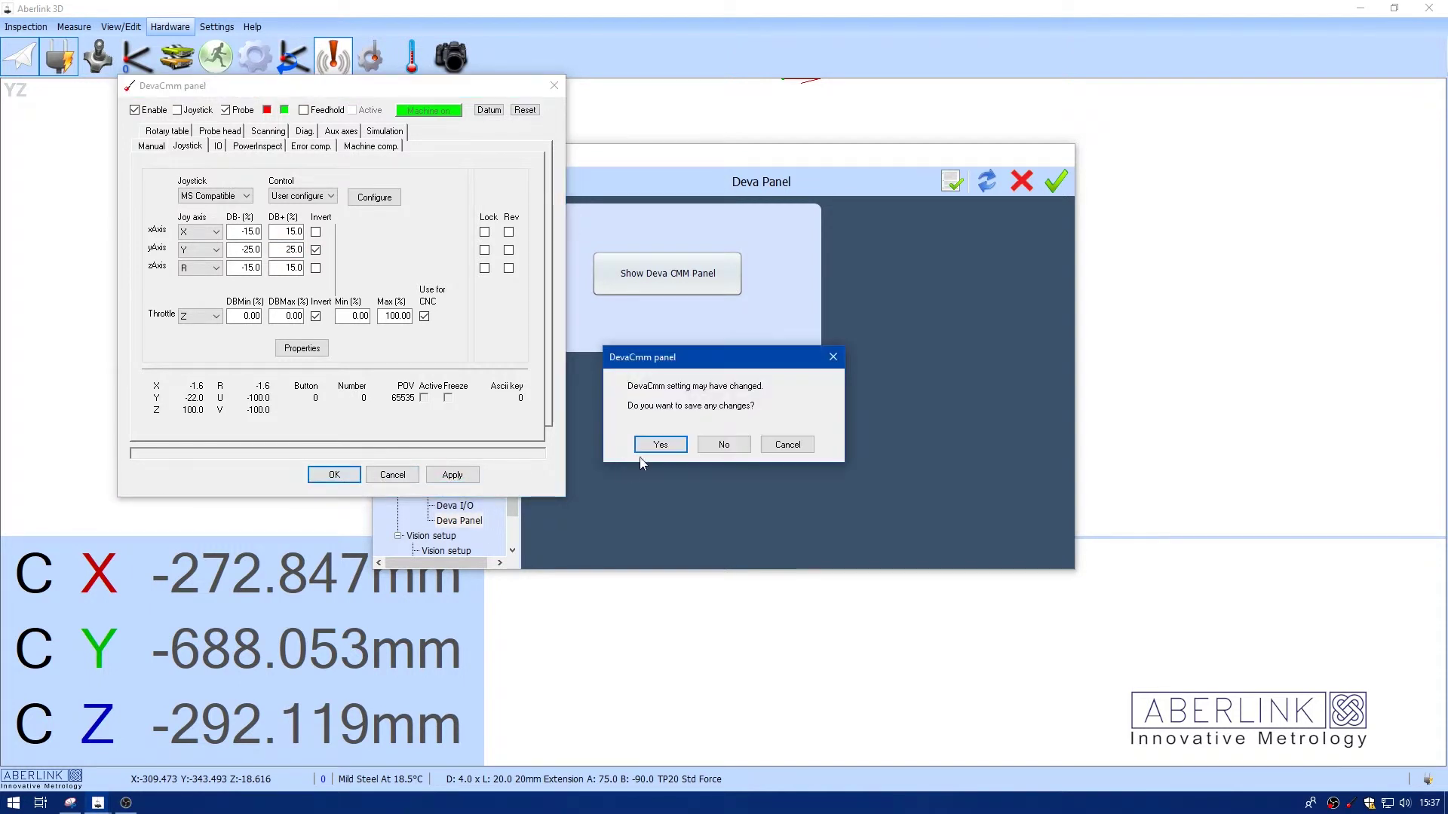
left_click(656, 444)
left_click(1058, 183)
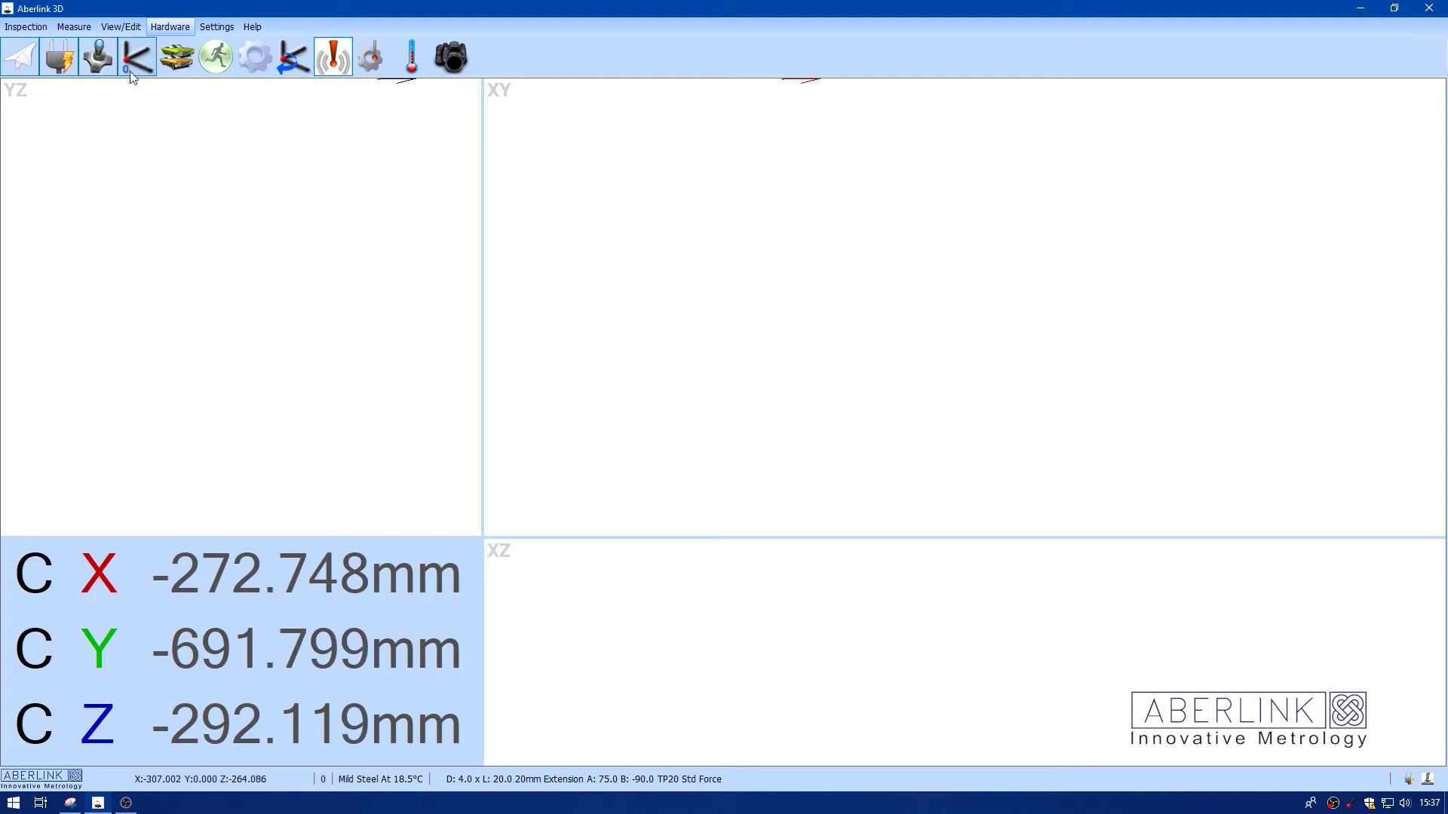
Step: From the Settings gear, reach the DevaCmm Joystick tab and set Y dead band to -30 and 30
left_click(255, 57)
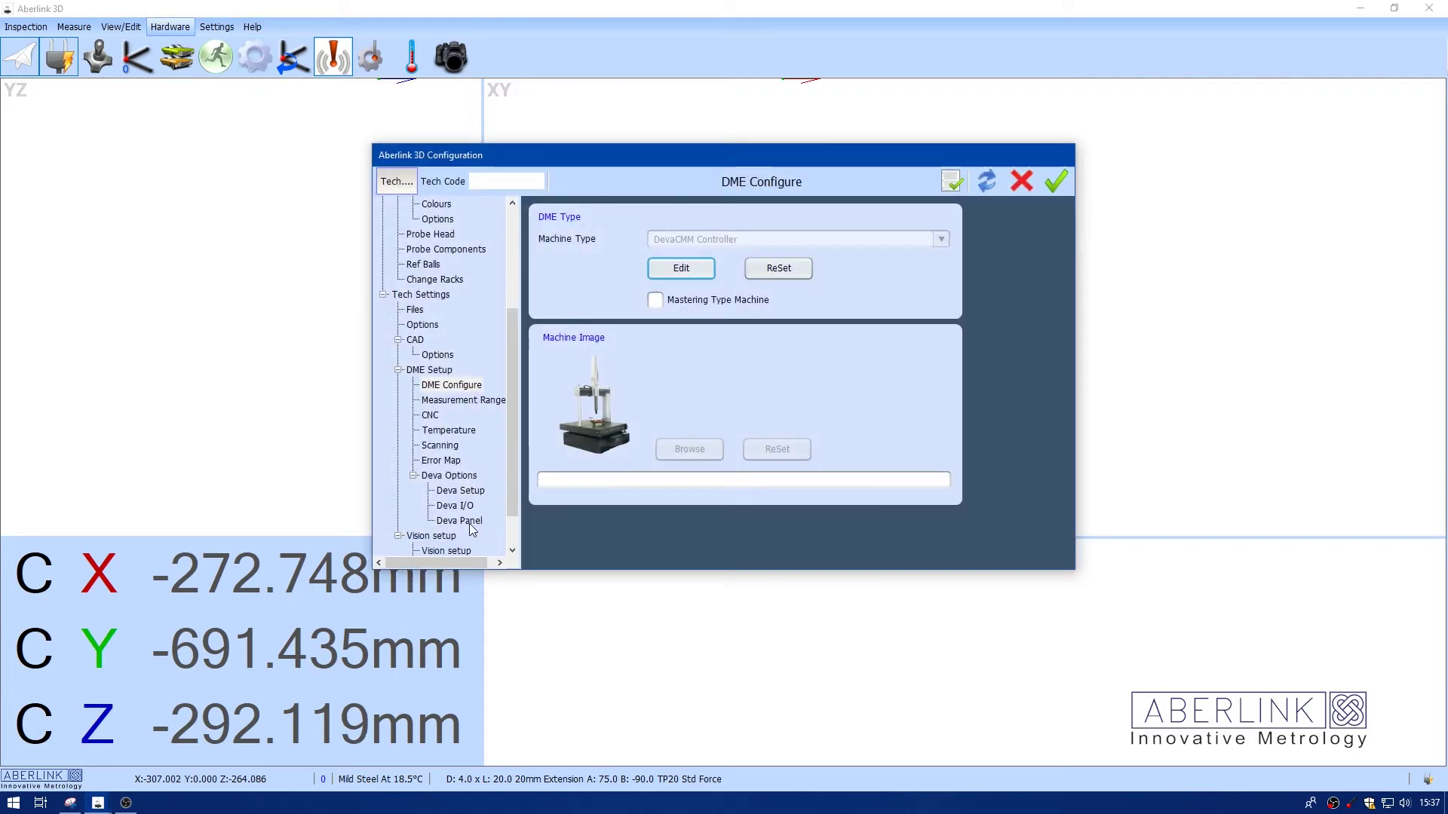
left_click(460, 520)
left_click(666, 272)
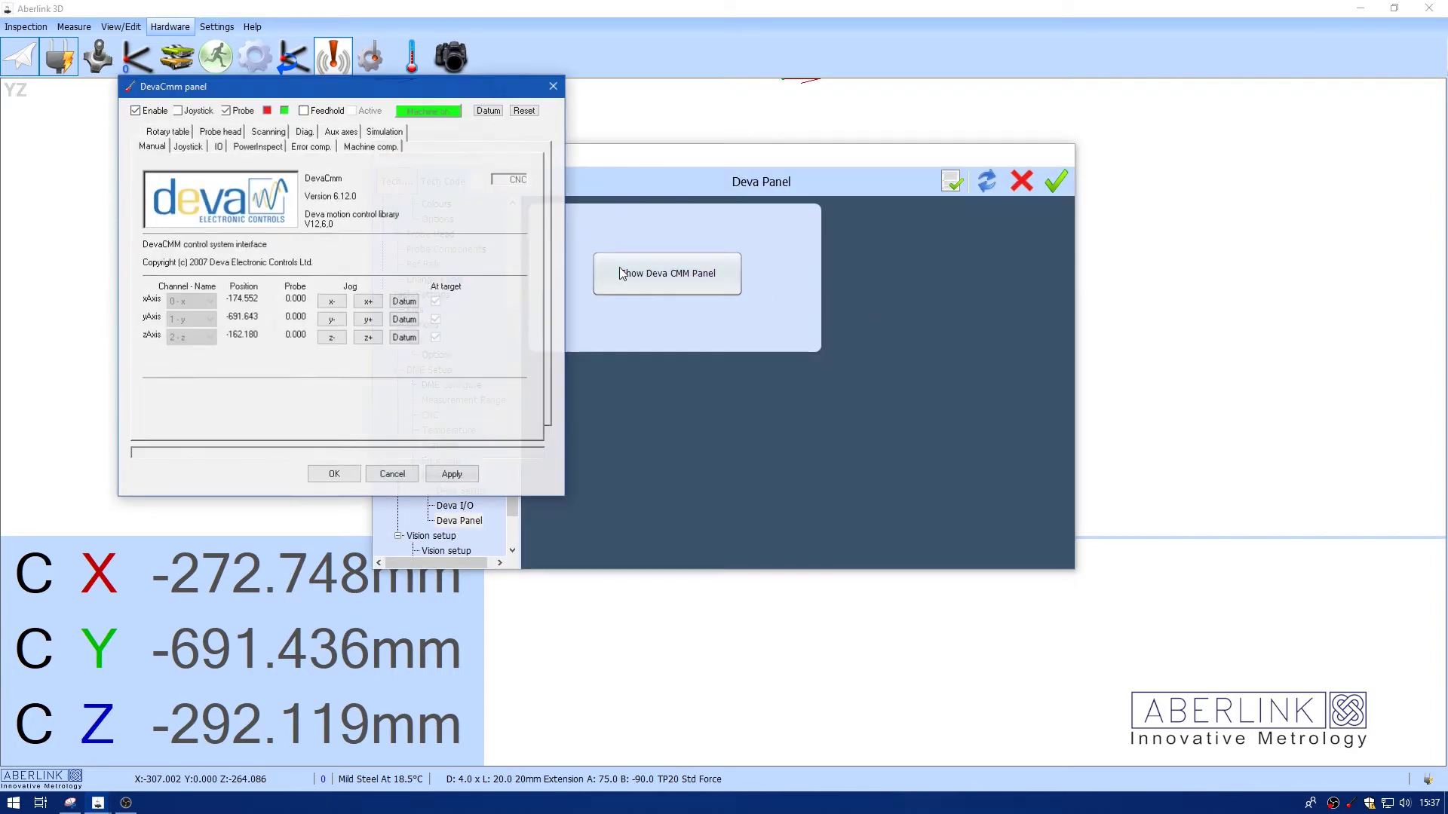
left_click(188, 147)
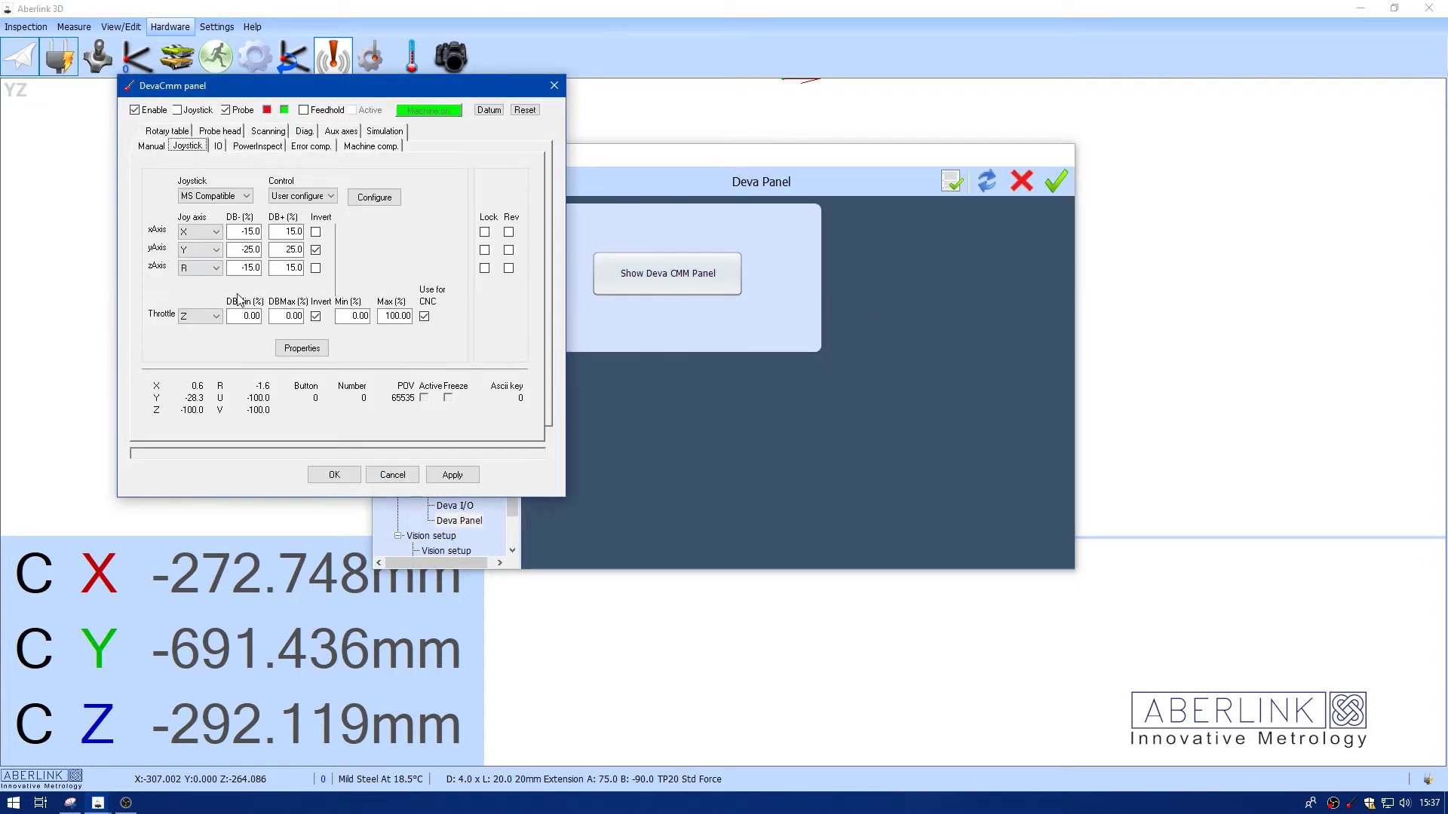
double_click(246, 249)
type("-30")
double_click(291, 249)
Step: Apply the ±30 dead band and confirm saving it
left_click(452, 475)
left_click(334, 474)
left_click(660, 444)
left_click(1054, 181)
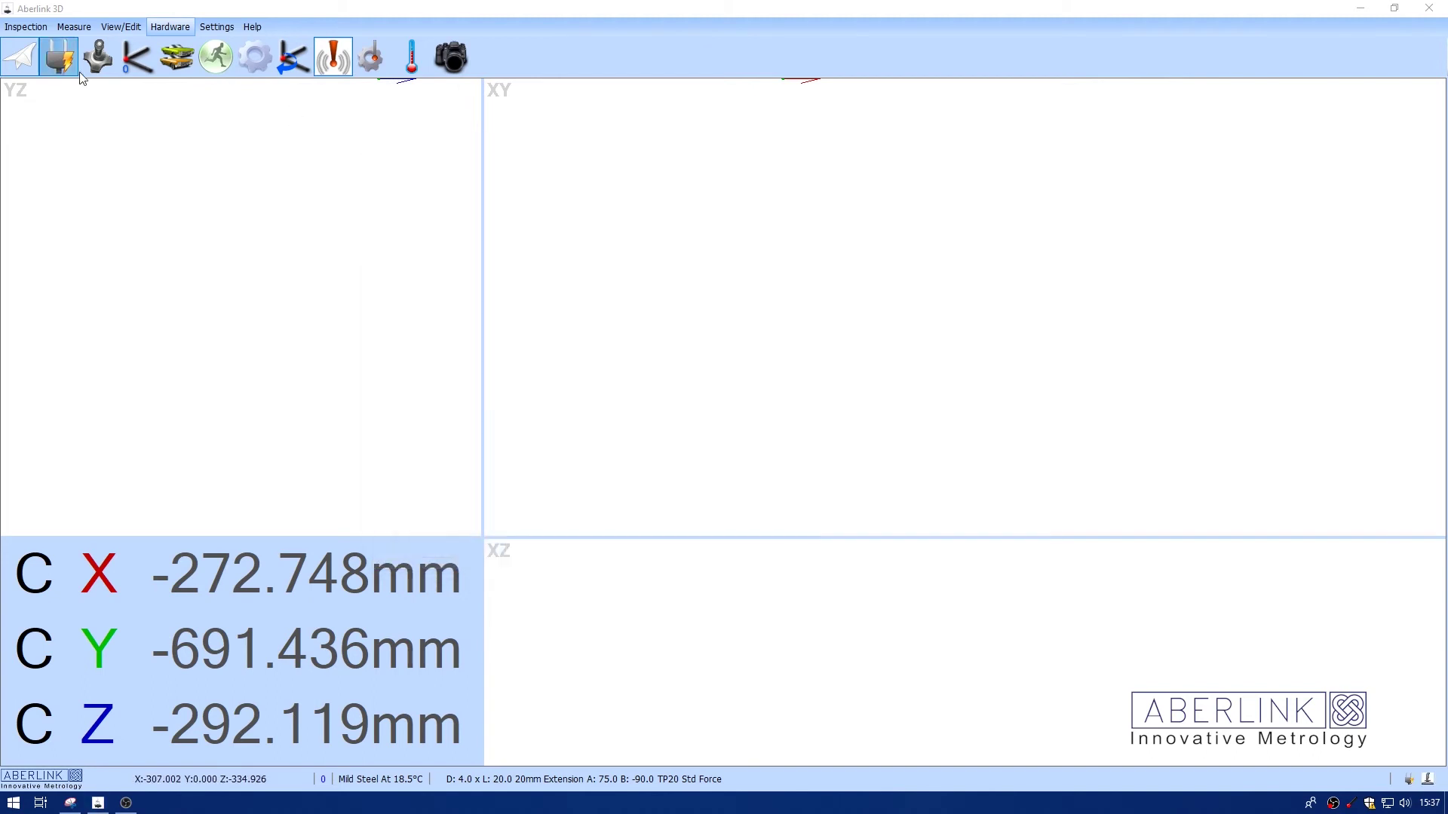